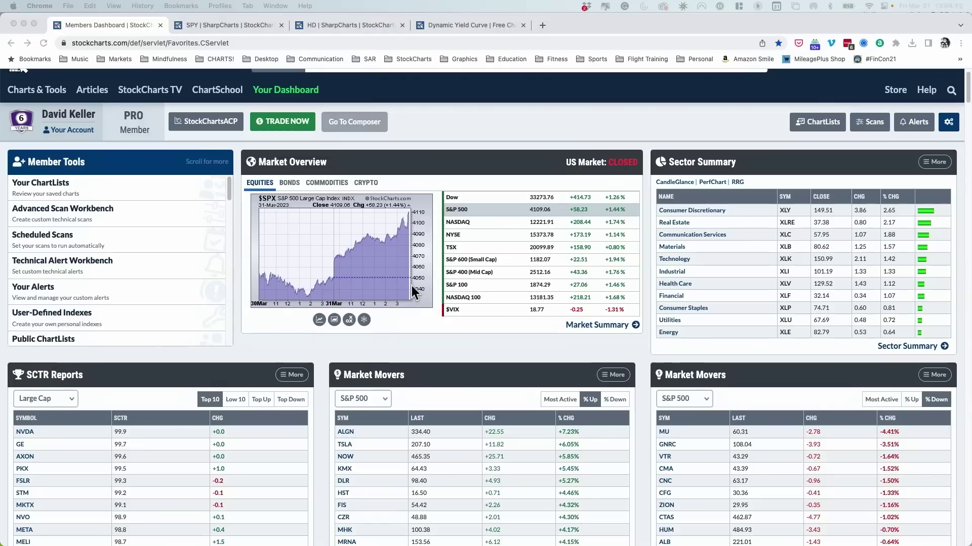
# - Cycle the Market Overview through the Bonds, Commodities and Crypto views
pyautogui.click(293, 181)
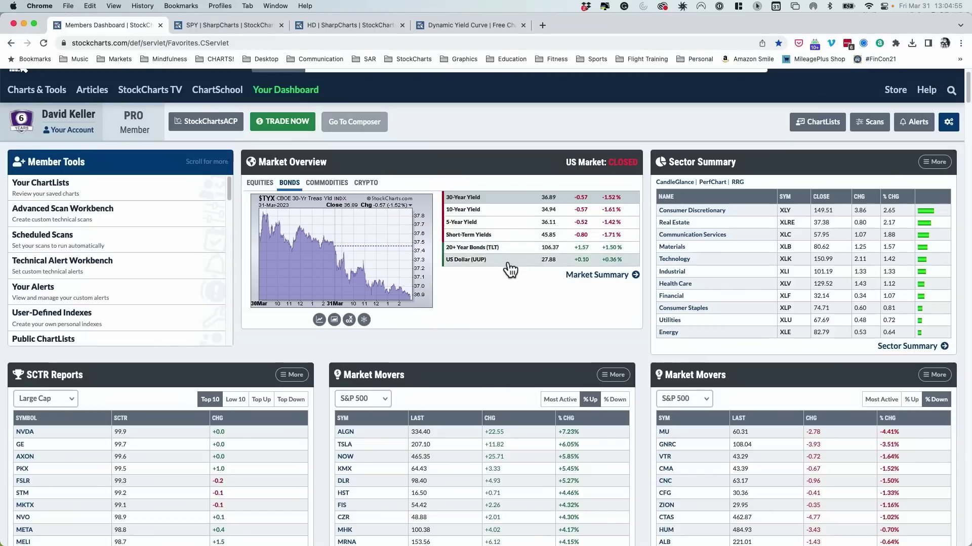
pyautogui.click(337, 185)
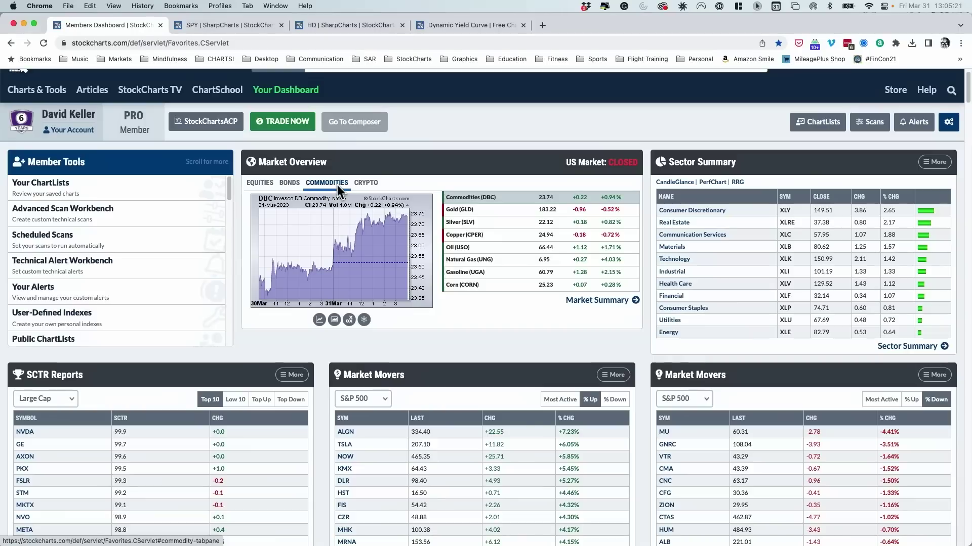
pyautogui.click(370, 188)
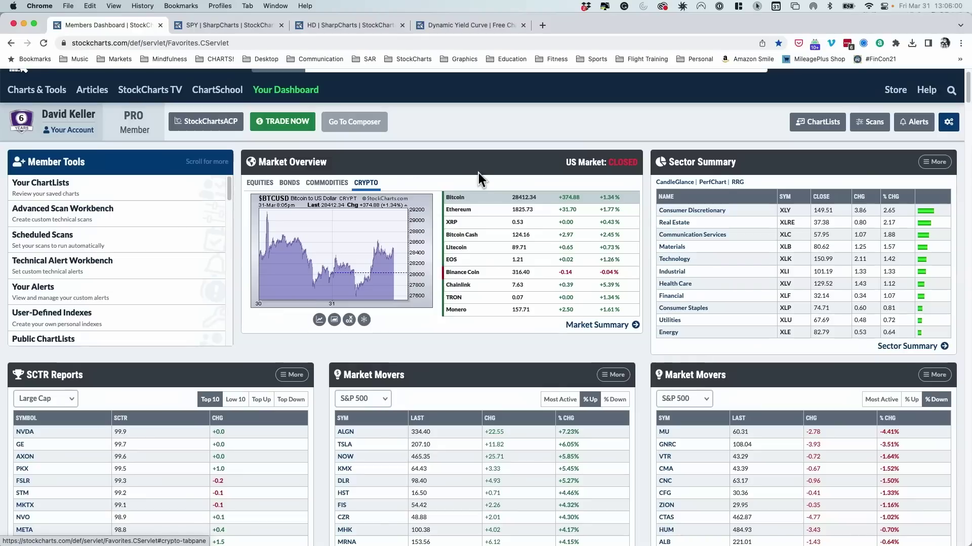
# - Switch the Market Overview back to Equities with the S&P 500 chart
pyautogui.click(273, 185)
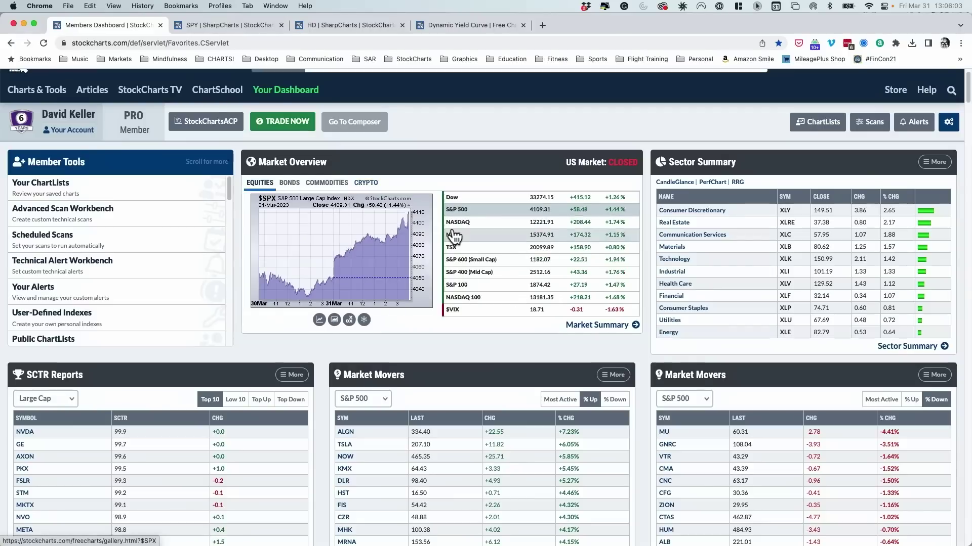
# - Review the equities dashboard, return to the top, and open the CHARTS! bookmark folder
pyautogui.scroll(-2, 455, 236)
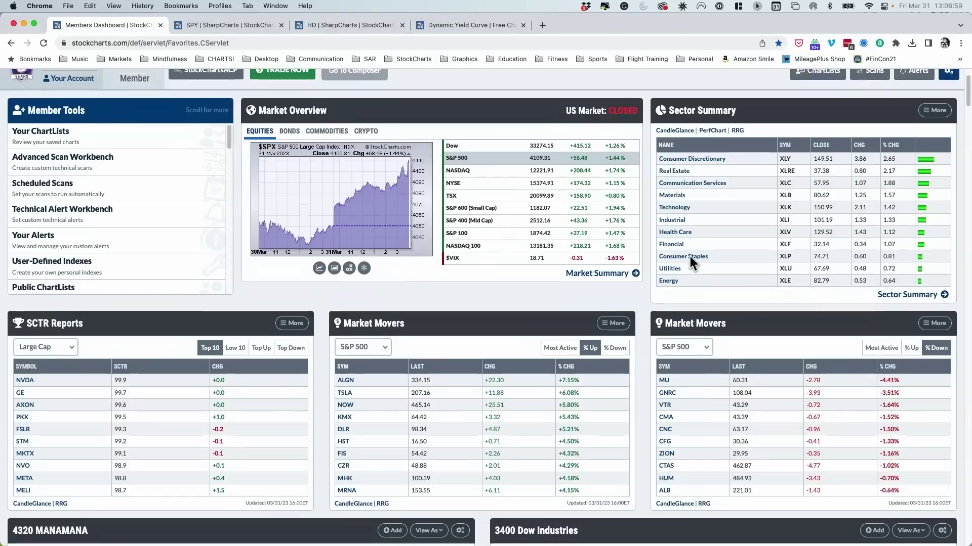
pyautogui.scroll(2, 690, 256)
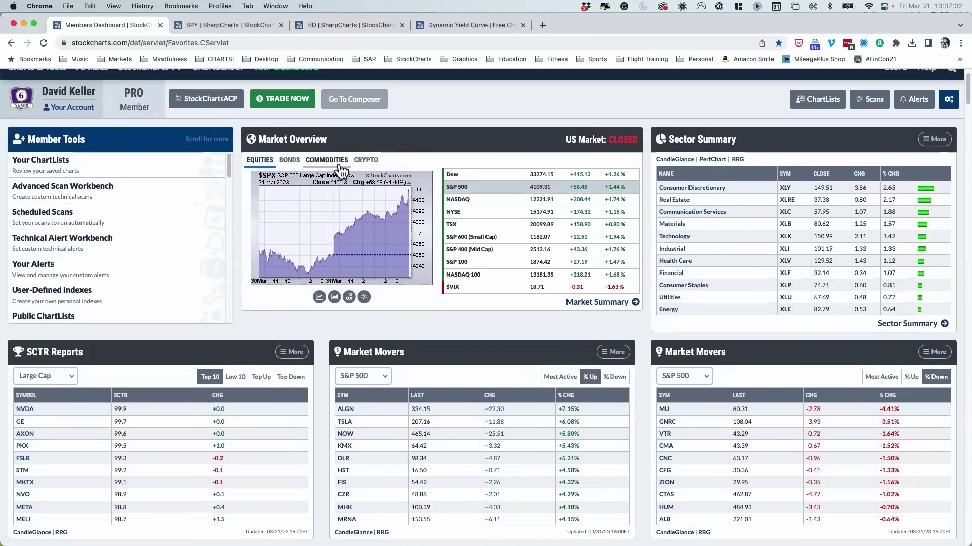
pyautogui.scroll(2, 338, 165)
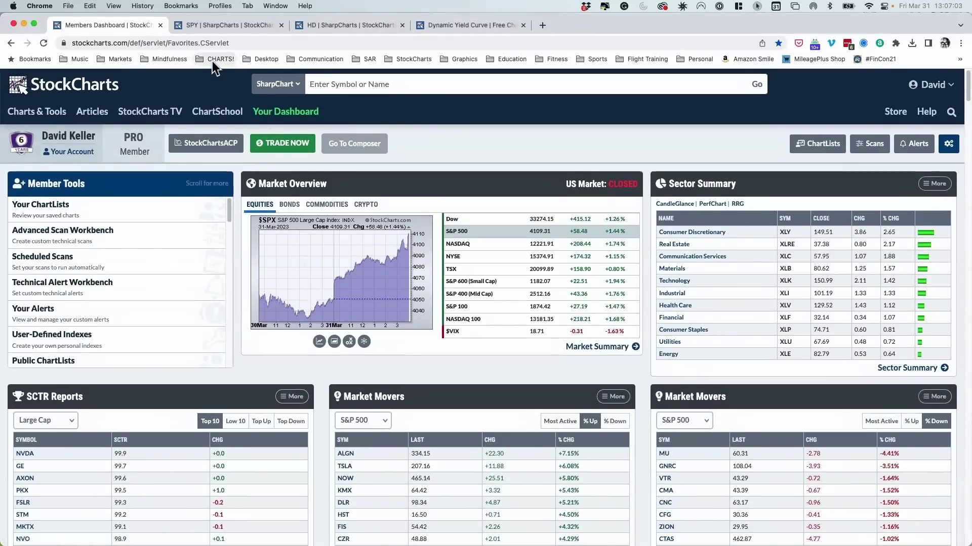
pyautogui.click(211, 60)
# - View the Markets > Wrap the Week intermarket chart, then return to the Members Dashboard
pyautogui.moveTo(124, 58)
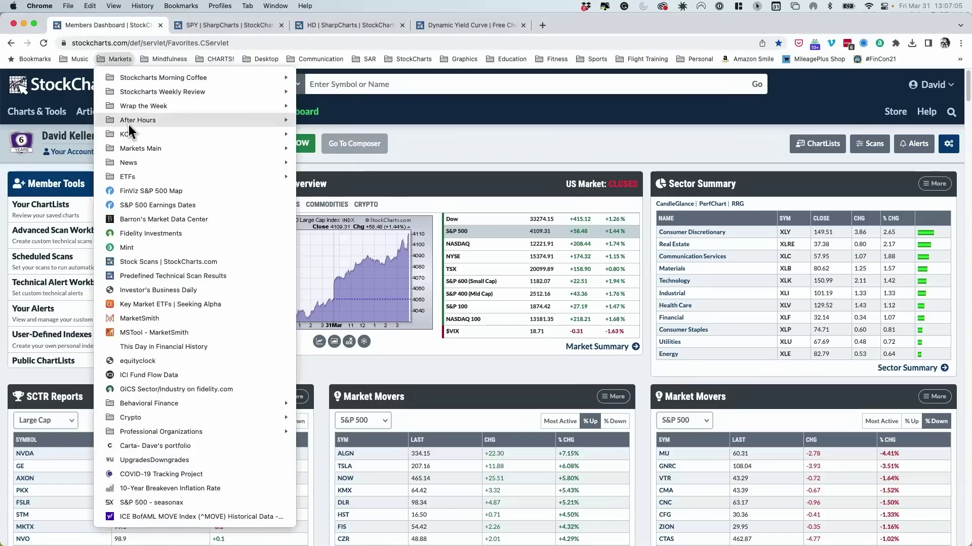
pyautogui.moveTo(164, 105)
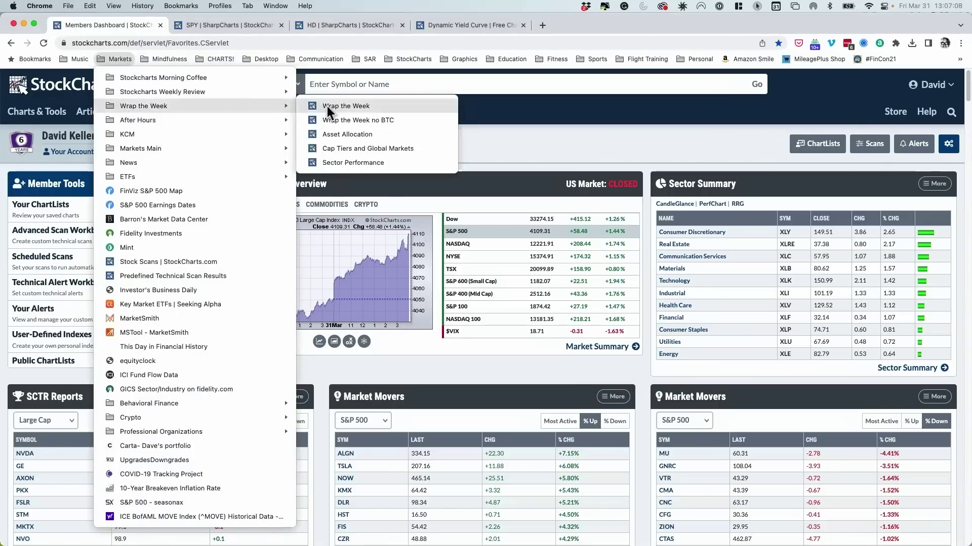
pyautogui.click(327, 106)
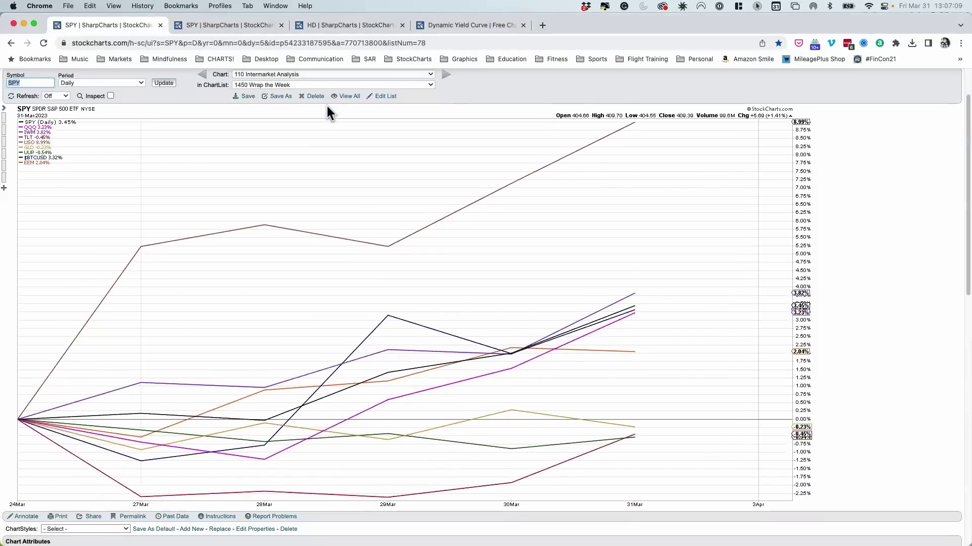
pyautogui.scroll(-1, 327, 106)
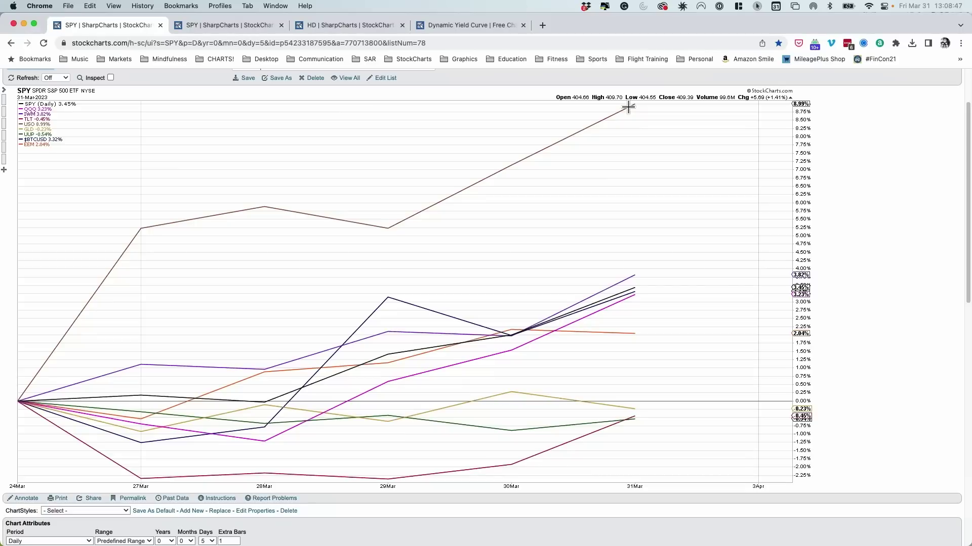
pyautogui.scroll(3, 614, 271)
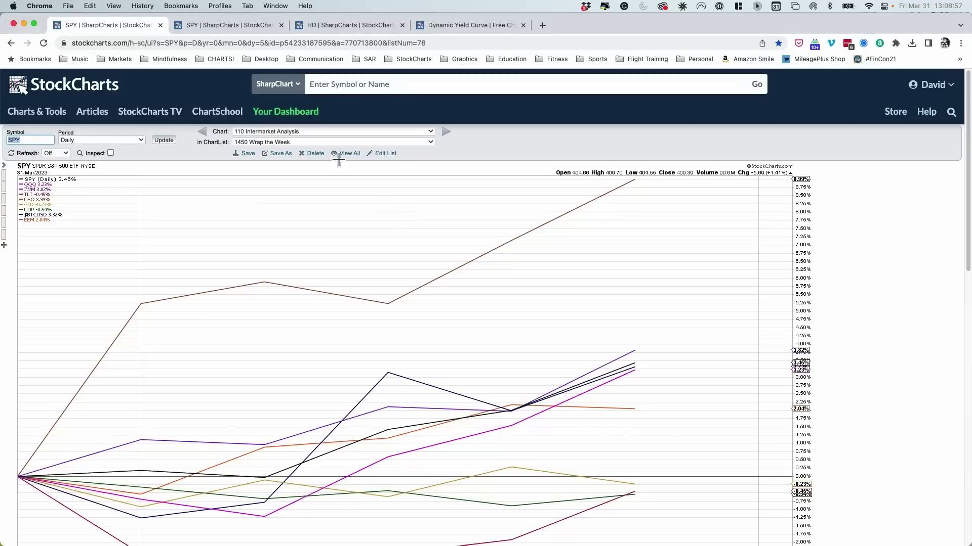
pyautogui.click(307, 123)
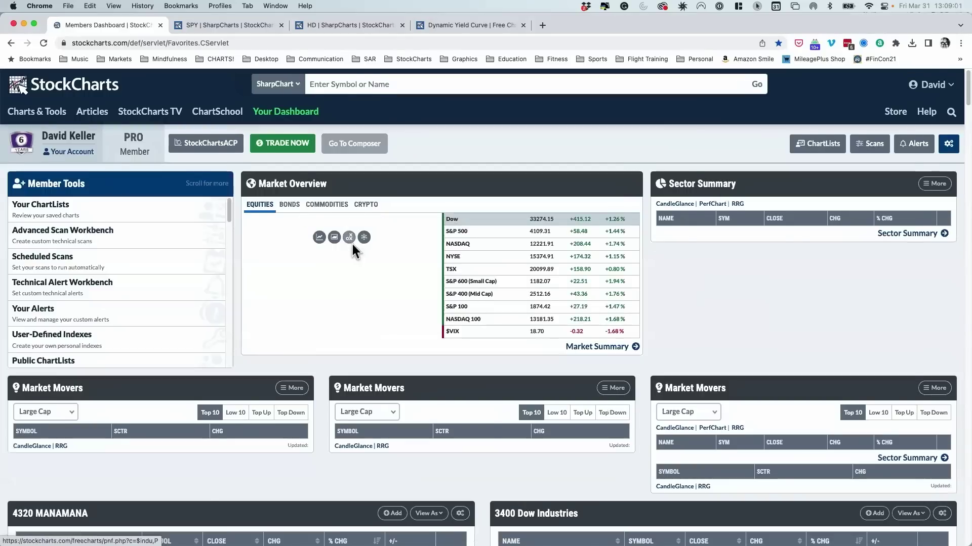
# - Open the 700 Nvidia chart from the 4320 MANAMANA ChartList
pyautogui.scroll(-5, 352, 244)
pyautogui.scroll(-1, 353, 244)
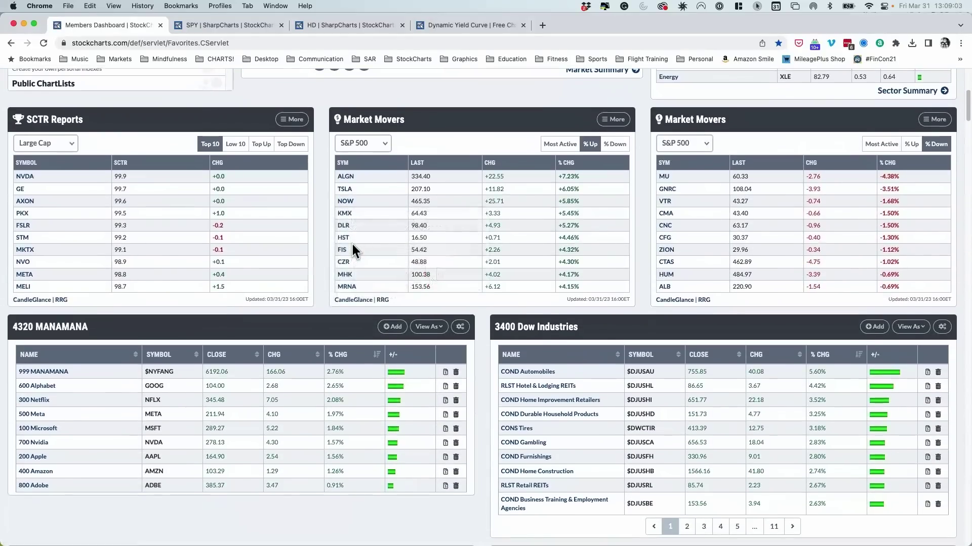
pyautogui.scroll(-2, 352, 244)
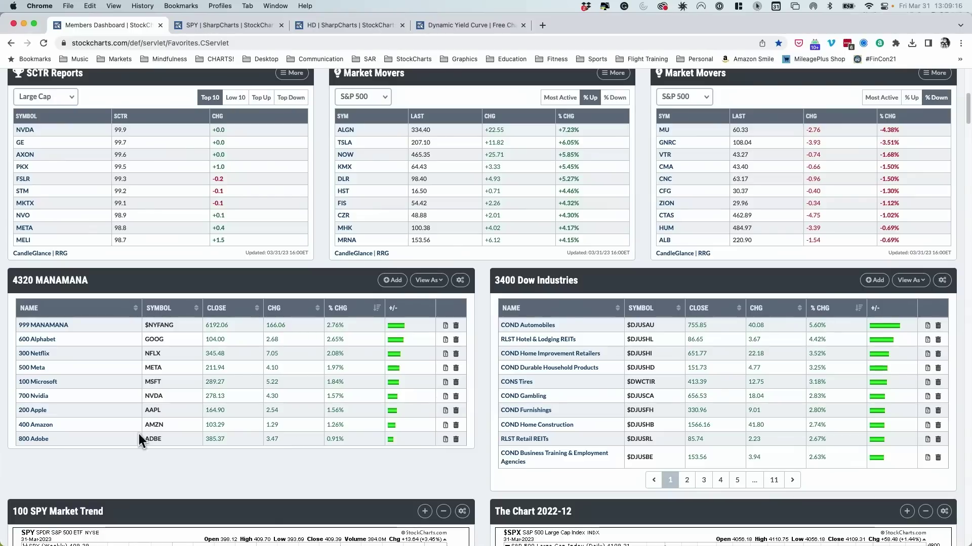
pyautogui.click(42, 397)
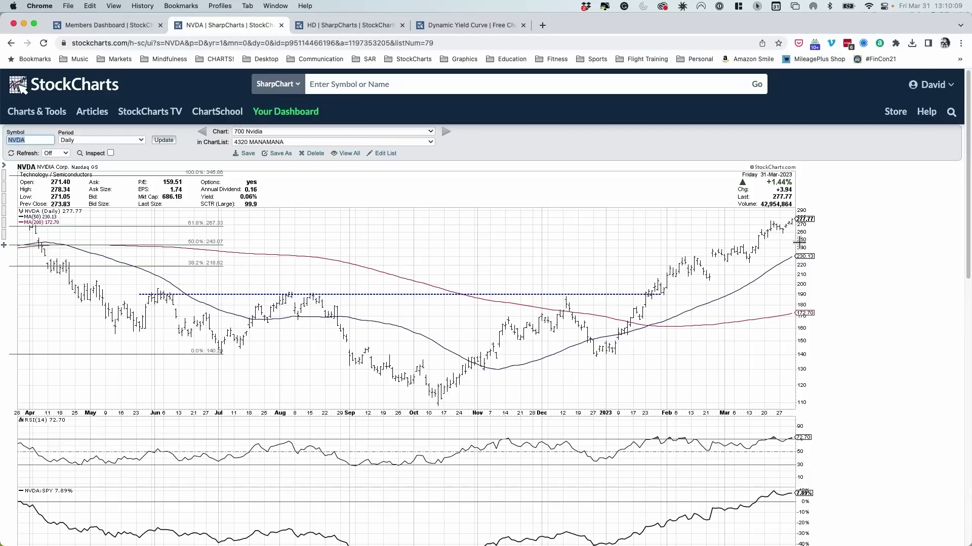
pyautogui.click(11, 43)
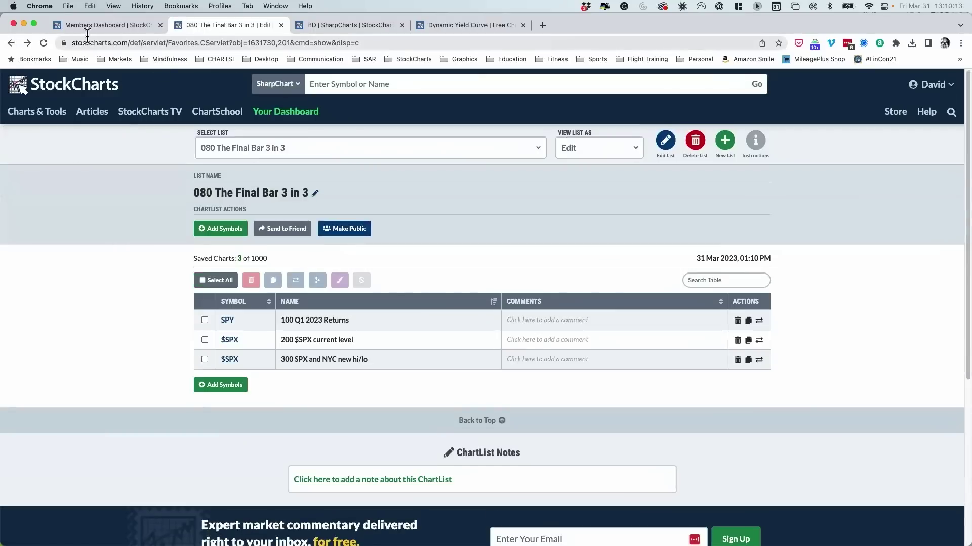
# - From the Members Dashboard open the 500 Meta chart, then chart MSFT and finally AAPL
pyautogui.click(106, 27)
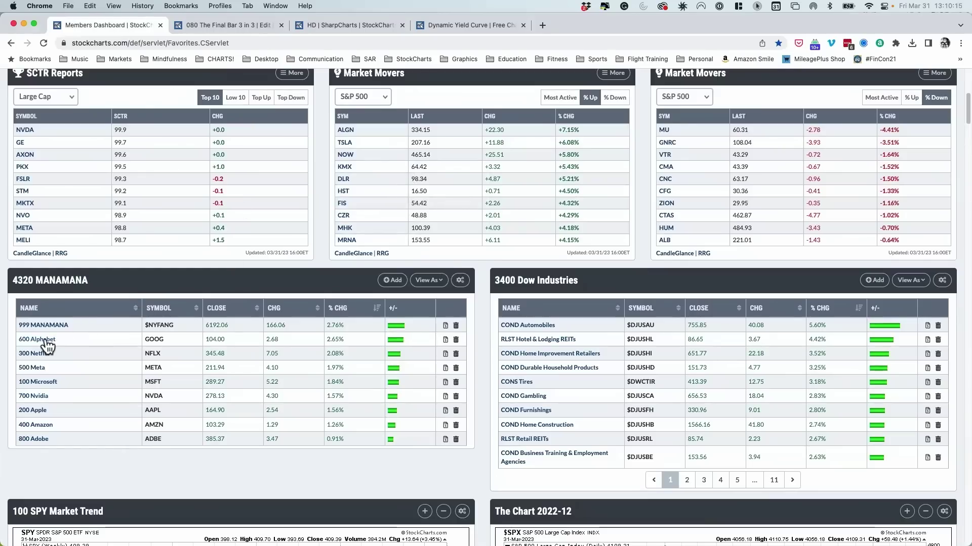
pyautogui.click(43, 369)
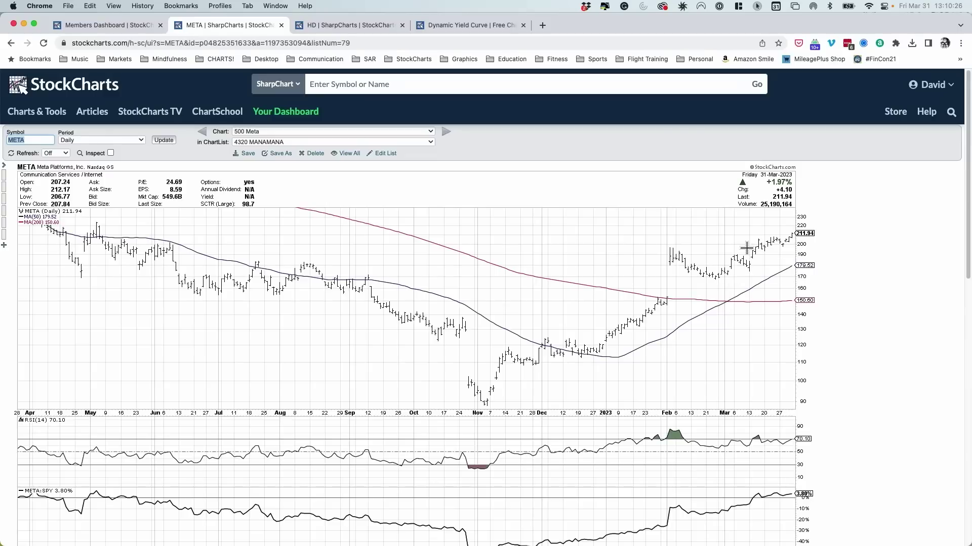
pyautogui.click(383, 85)
pyautogui.write('ms')
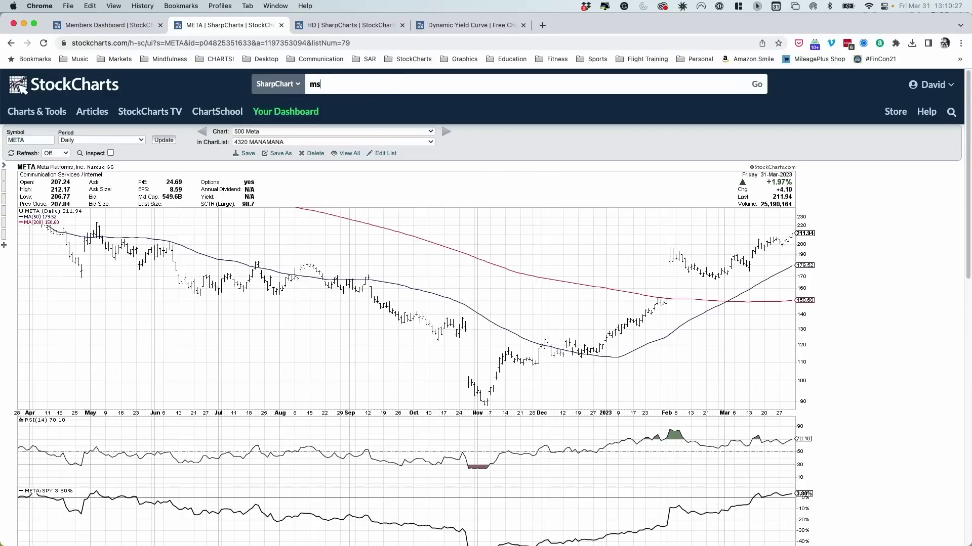
pyautogui.write('ft')
pyautogui.press('Return')
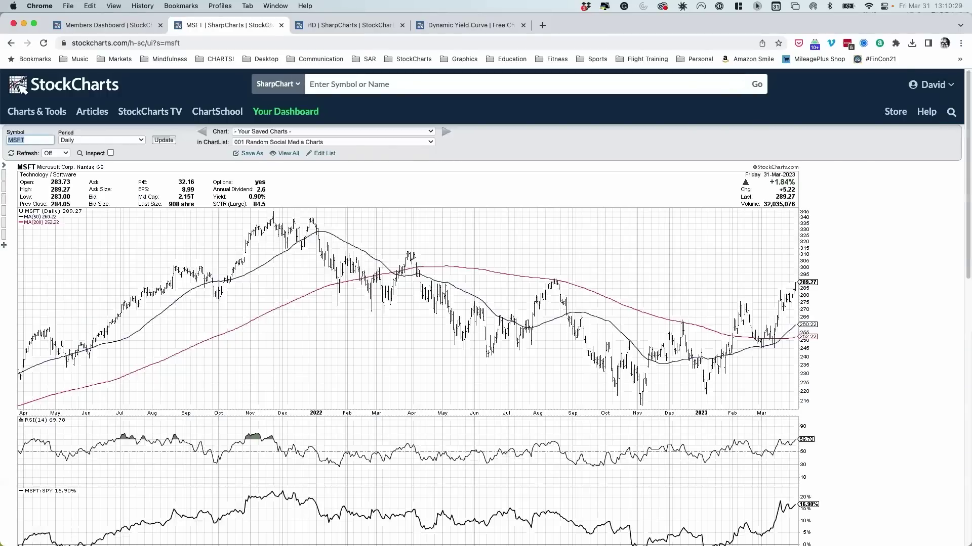
pyautogui.write('aapl')
pyautogui.press('Return')
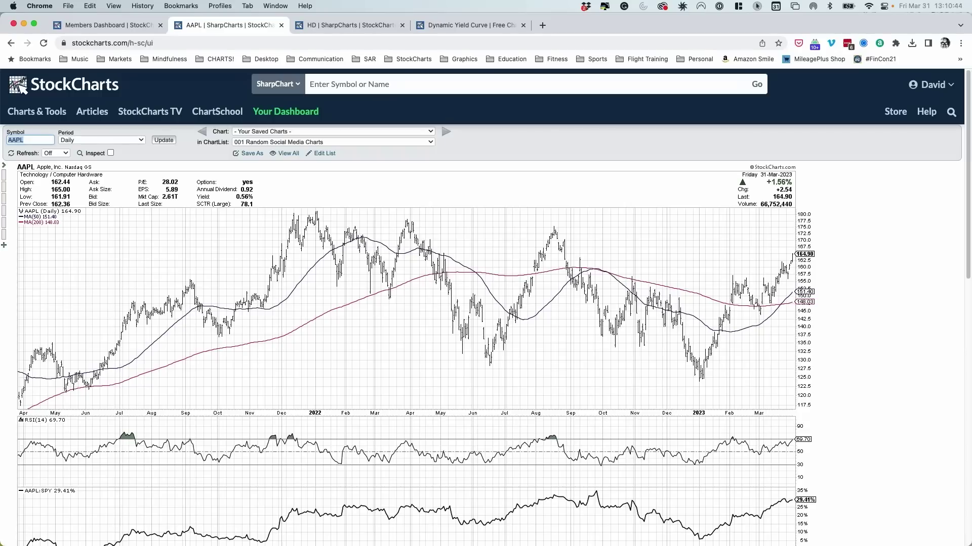
# - Return to the dashboard, show the S&P 500 in Market Overview, and scroll to the 100 SPY Market Trend panels
pyautogui.click(301, 115)
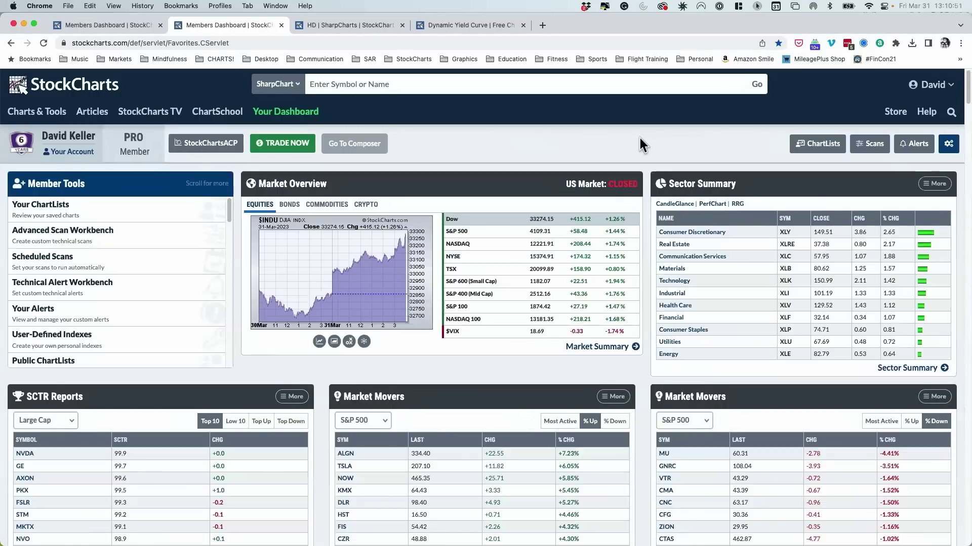
pyautogui.click(506, 241)
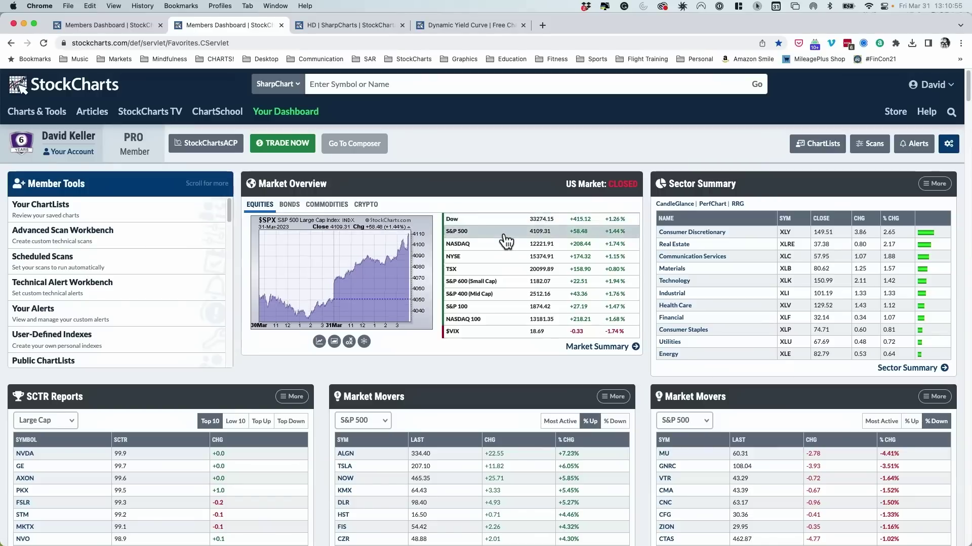
pyautogui.scroll(-8, 506, 242)
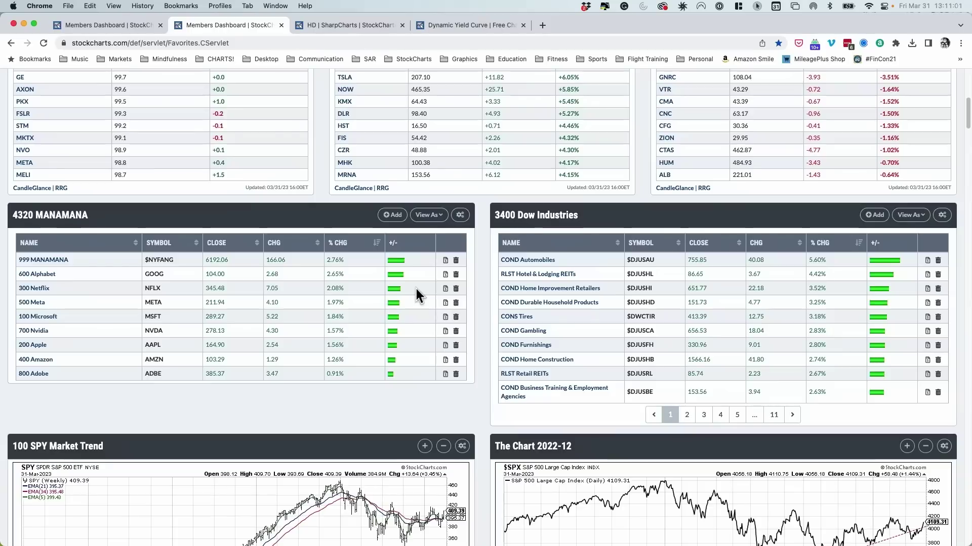
pyautogui.scroll(2, 416, 295)
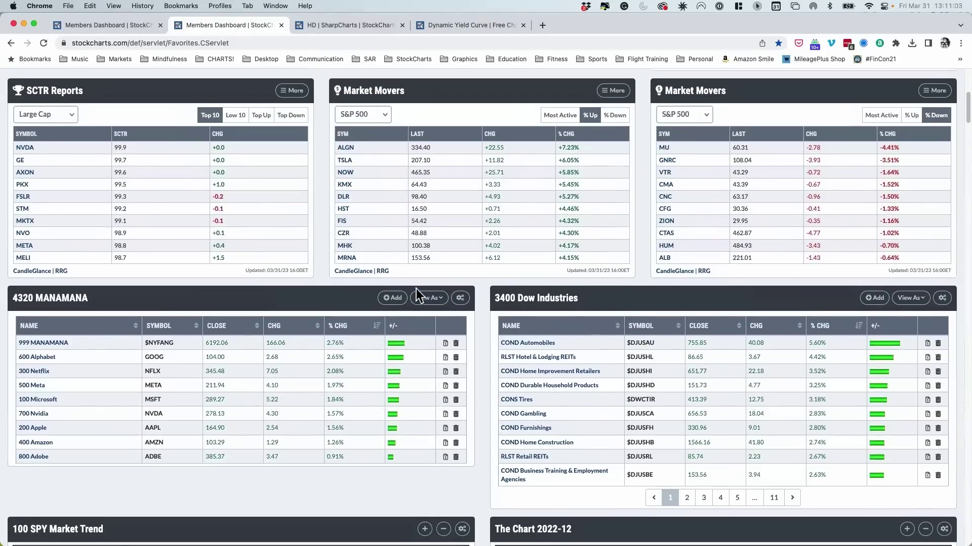
pyautogui.scroll(-6, 416, 288)
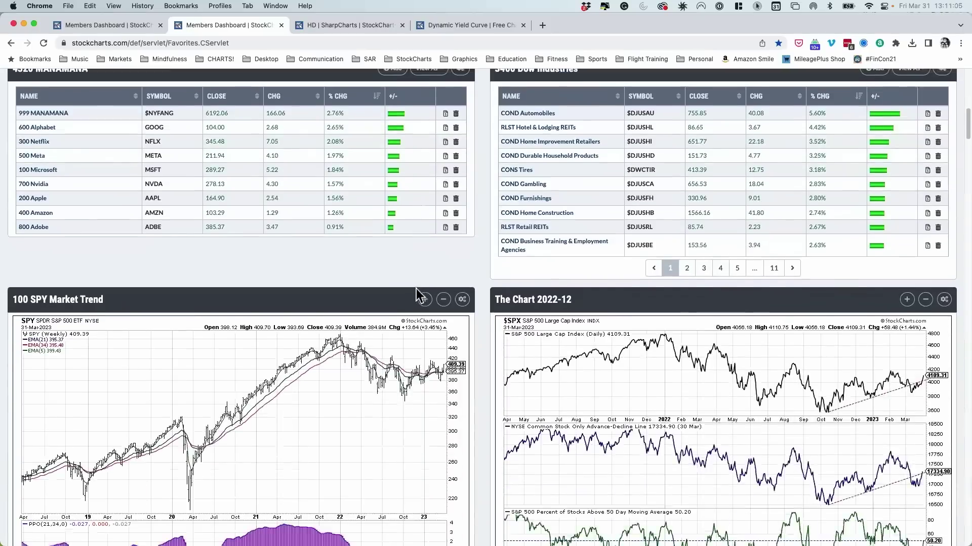
pyautogui.scroll(-1, 416, 292)
pyautogui.scroll(-3, 418, 297)
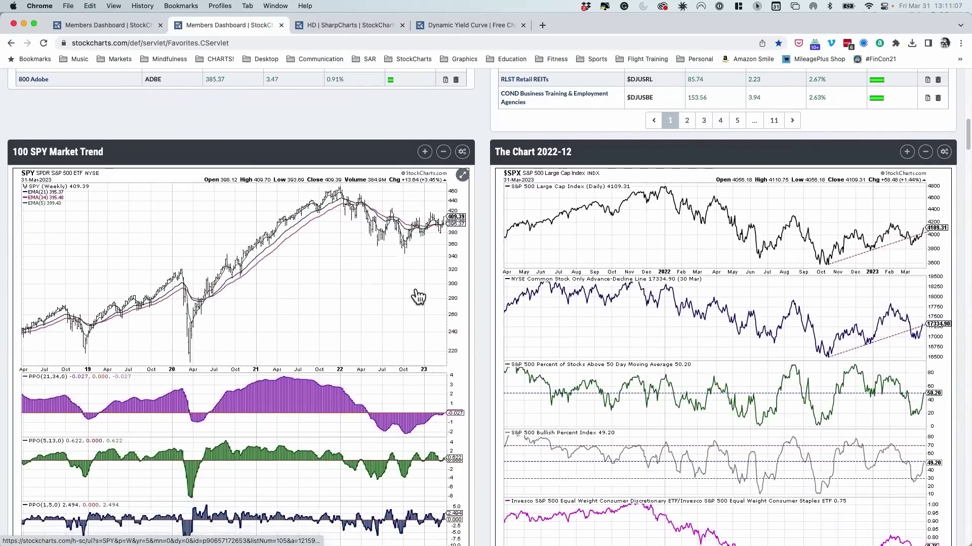
pyautogui.scroll(1, 418, 298)
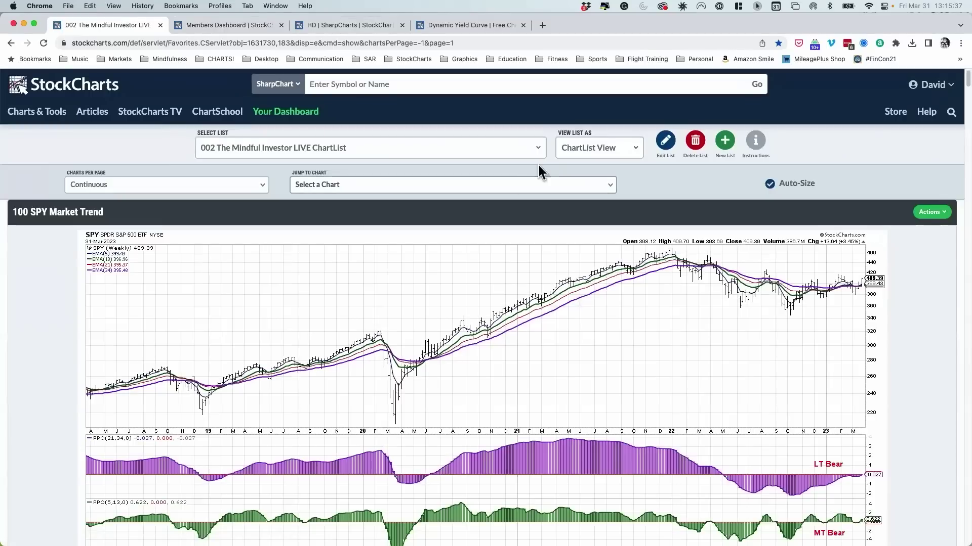
# - Jump to the 235 McClellan Oscillator with colors chart in the ChartList
pyautogui.click(581, 154)
pyautogui.click(581, 152)
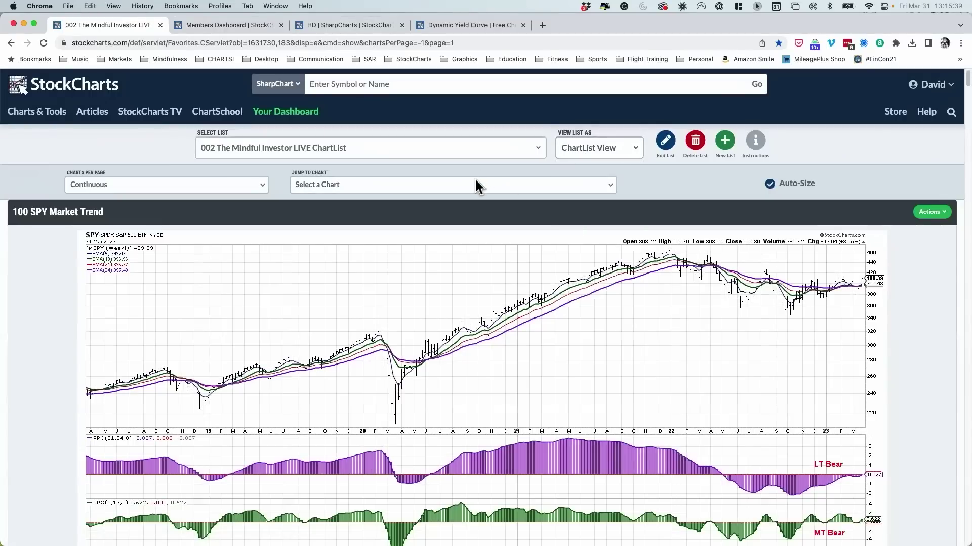
pyautogui.click(473, 184)
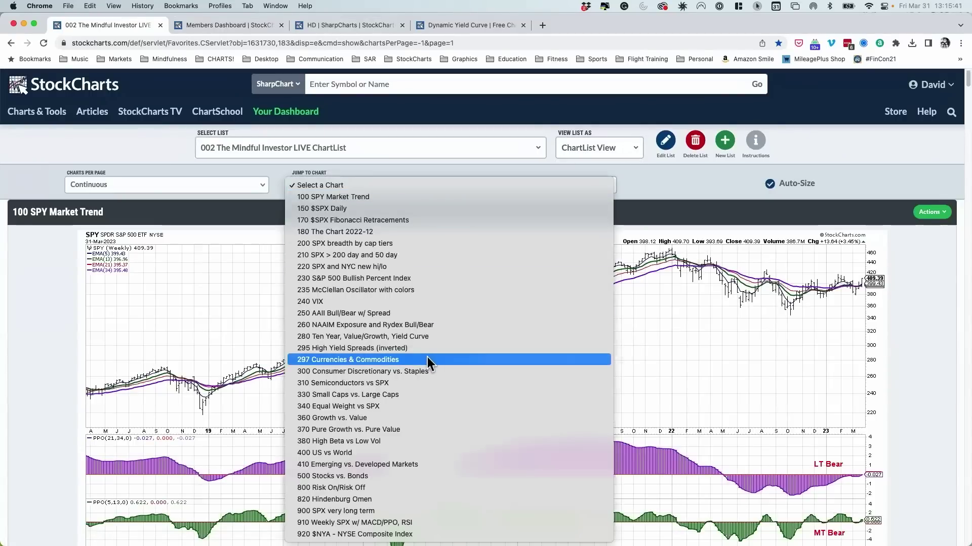
pyautogui.click(402, 293)
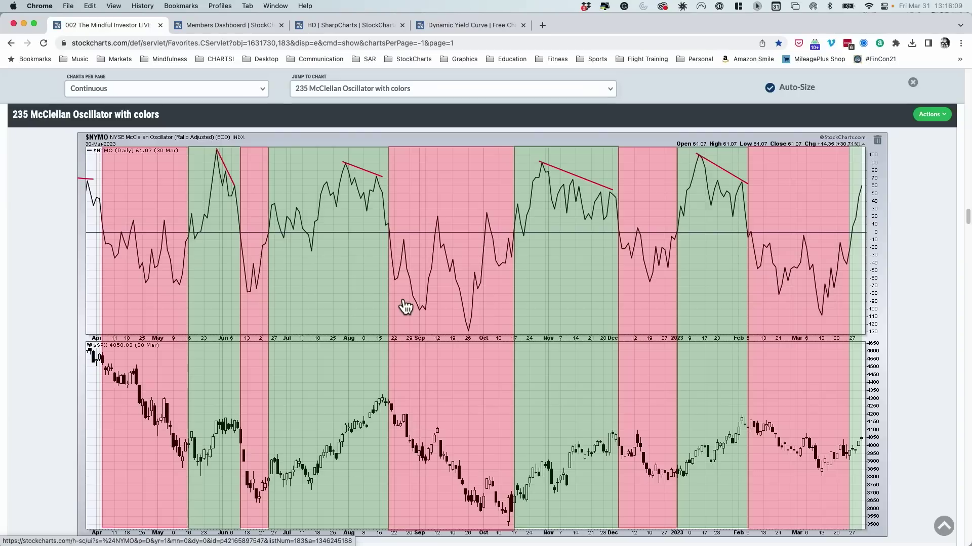
# - Open the 235 McClellan Oscillator with colors chart in SharpCharts
pyautogui.click(404, 303)
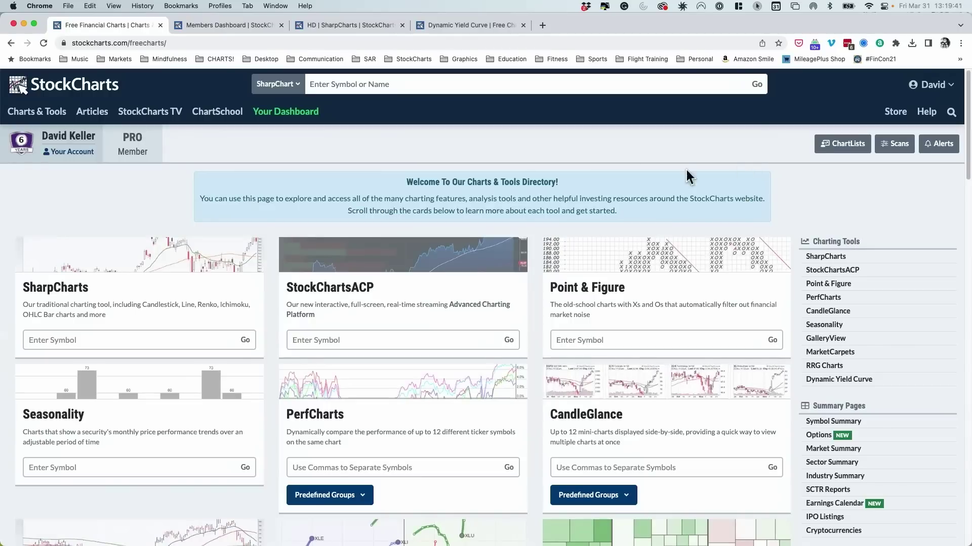
# - Open Market Summary in Table View and scroll down to the Market Breadth table
pyautogui.scroll(-5, 864, 312)
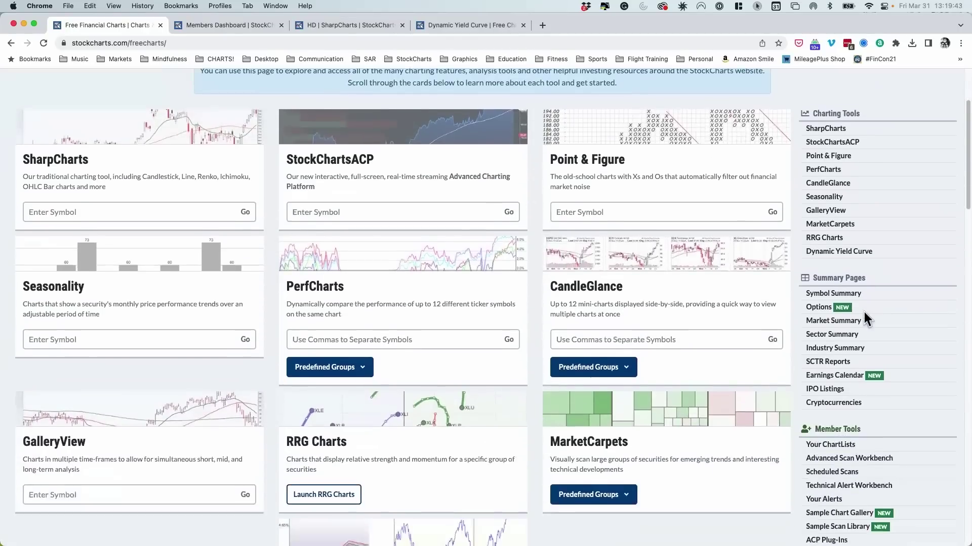
pyautogui.scroll(-2, 863, 312)
pyautogui.click(839, 287)
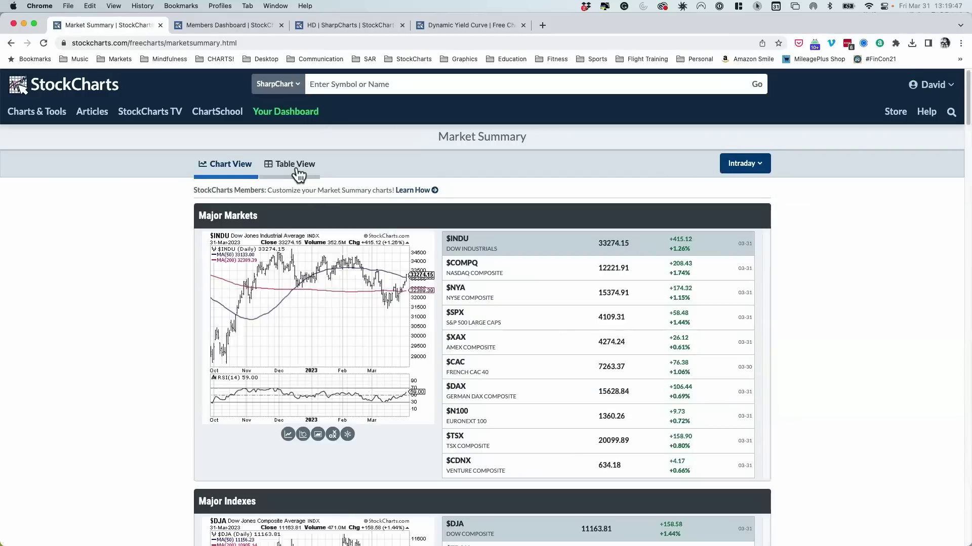
pyautogui.click(294, 166)
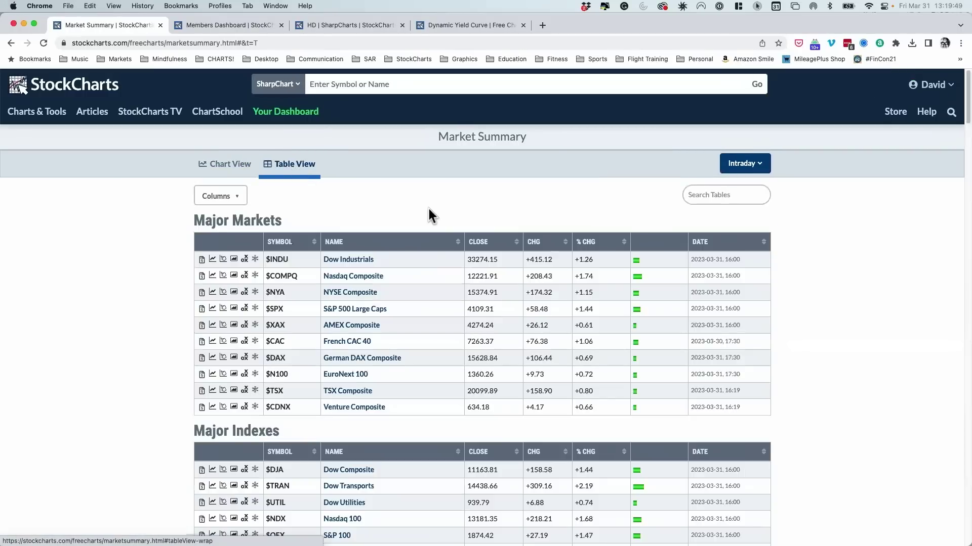
pyautogui.scroll(-15, 433, 243)
pyautogui.scroll(-20, 436, 304)
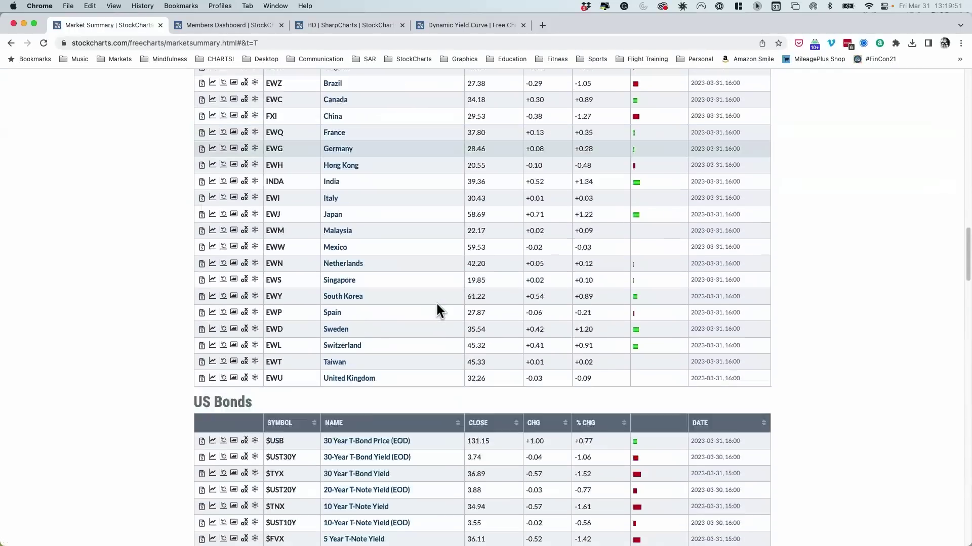
pyautogui.scroll(-20, 437, 309)
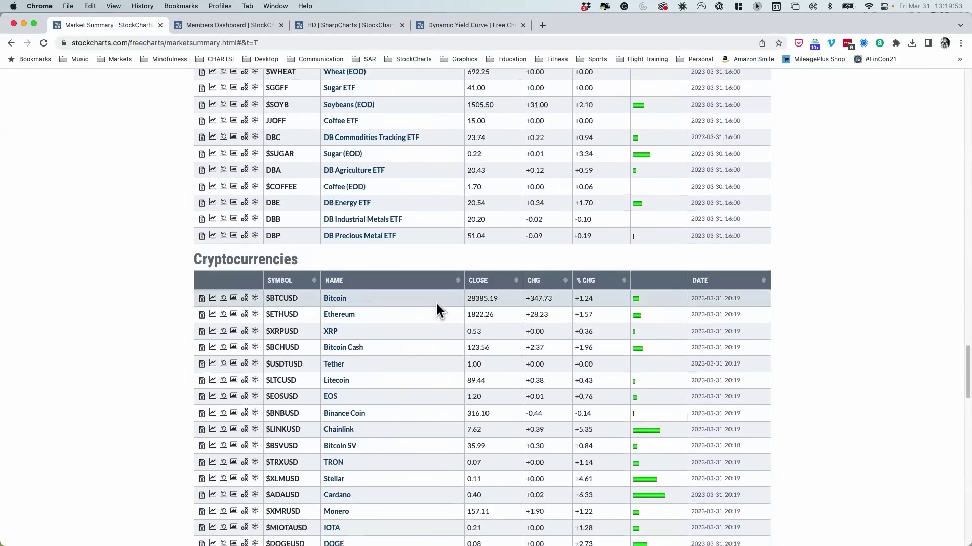
pyautogui.scroll(-5, 437, 306)
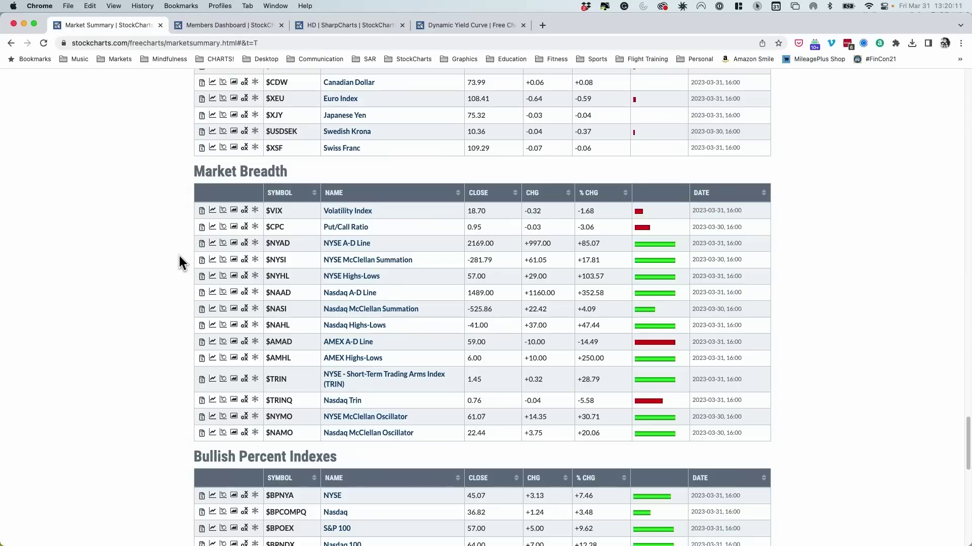
pyautogui.scroll(-6, 179, 256)
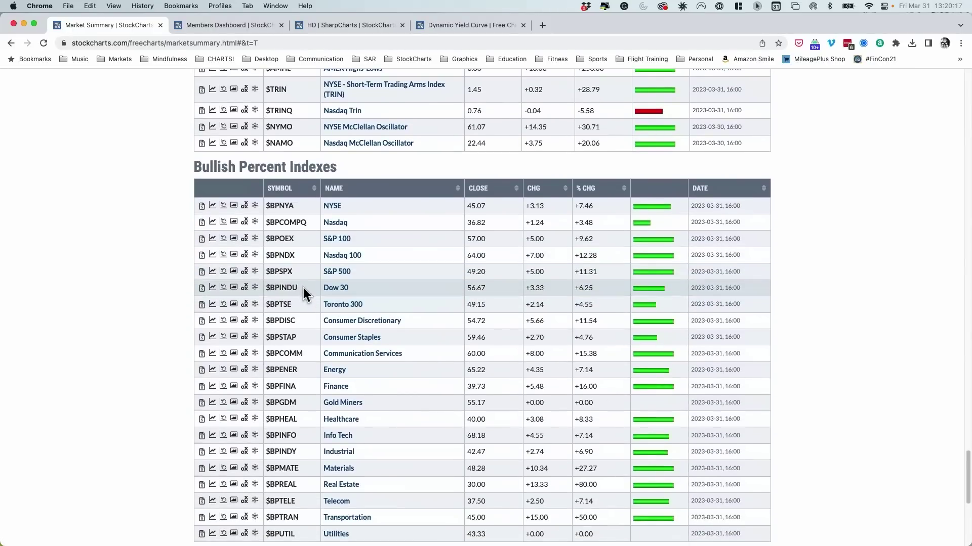
# - Scroll down the page to the Bullish Percent Indexes section
pyautogui.scroll(-2, 302, 287)
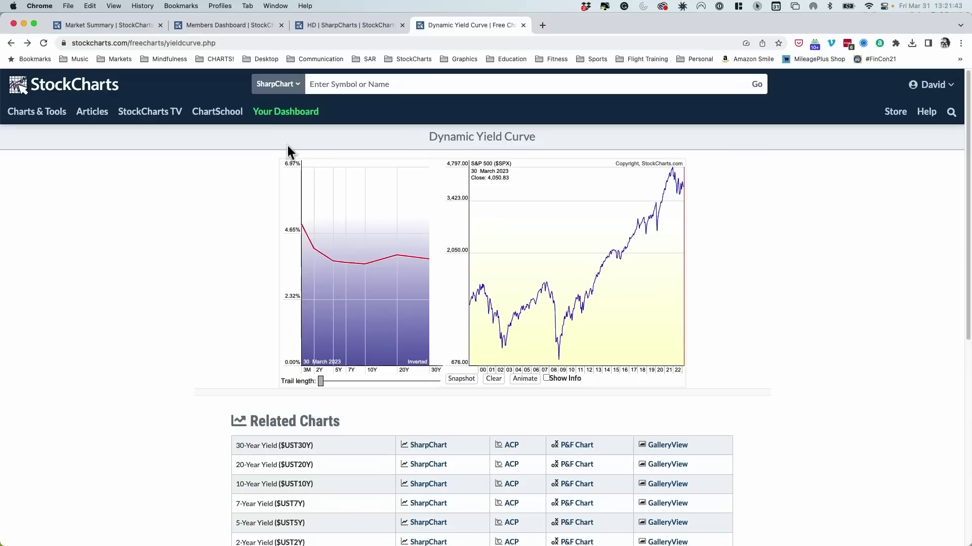
# - Open the Dynamic Yield Curve page from the Charts & Tools directory
pyautogui.click(47, 117)
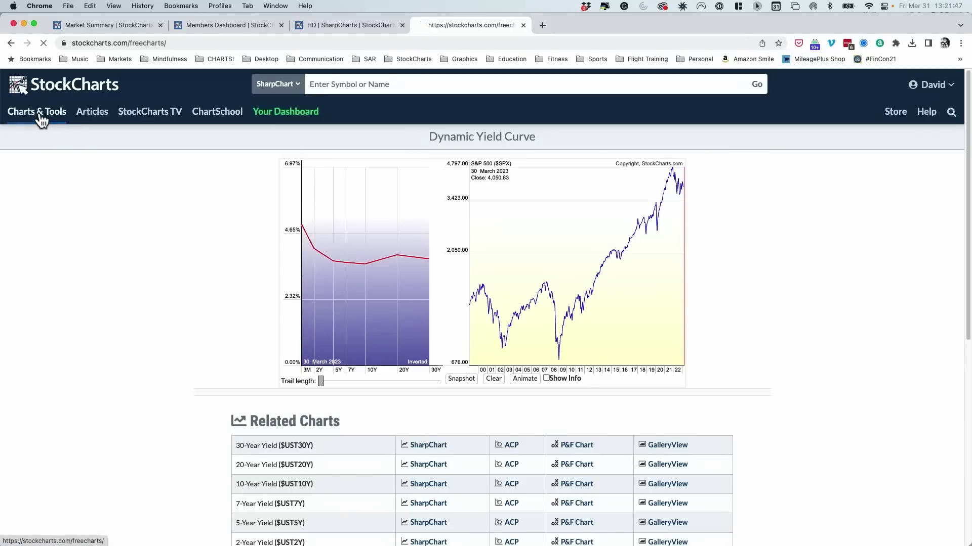
pyautogui.click(838, 379)
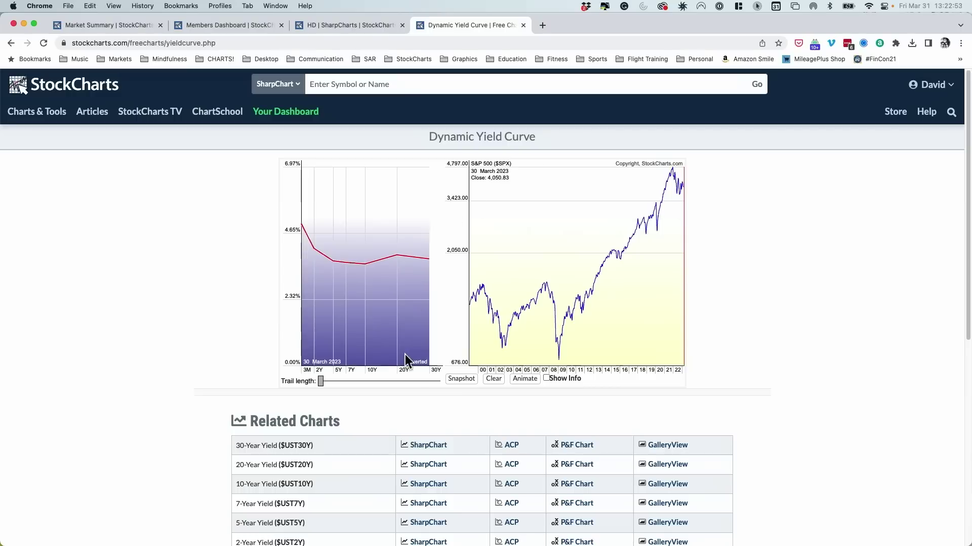
# - Lengthen the Trail length slider so earlier yield curves appear as a grey trail
pyautogui.moveTo(321, 383); pyautogui.dragTo(353, 382)
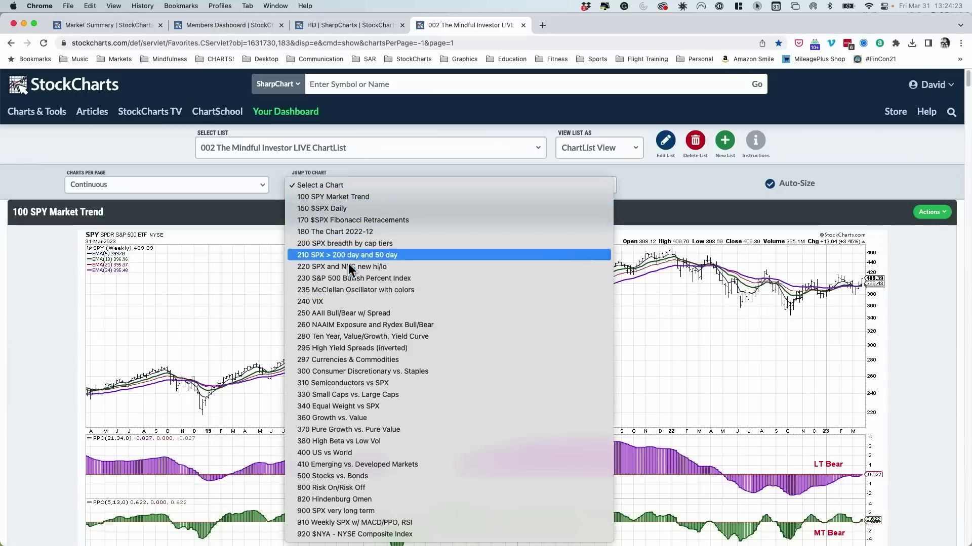
# - Jump to the 295 High Yield Spreads (inverted) chart and view its $VIX and $SPX panels
pyautogui.click(361, 346)
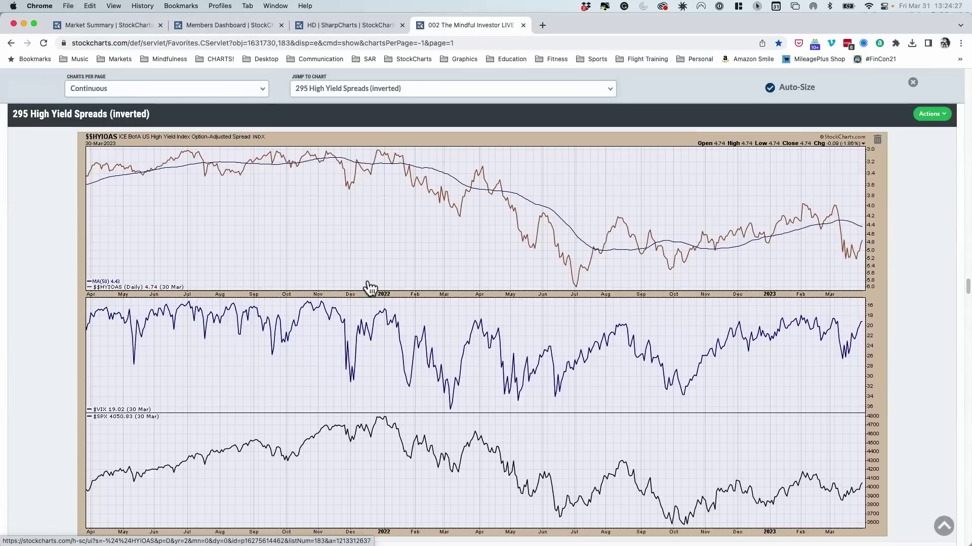
pyautogui.scroll(-1, 370, 288)
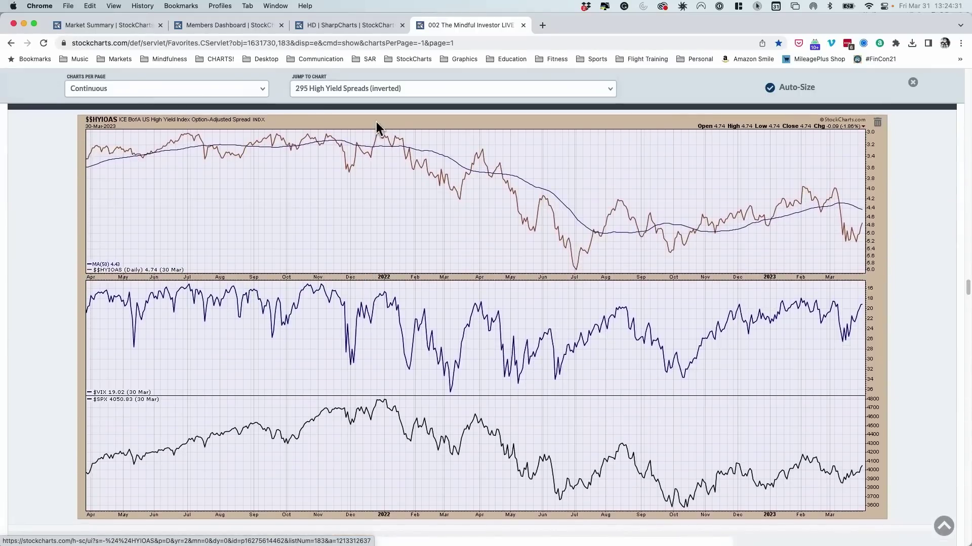
# - Load the inverted -HD chart, then go back twice to the Members Dashboard
pyautogui.click(329, 26)
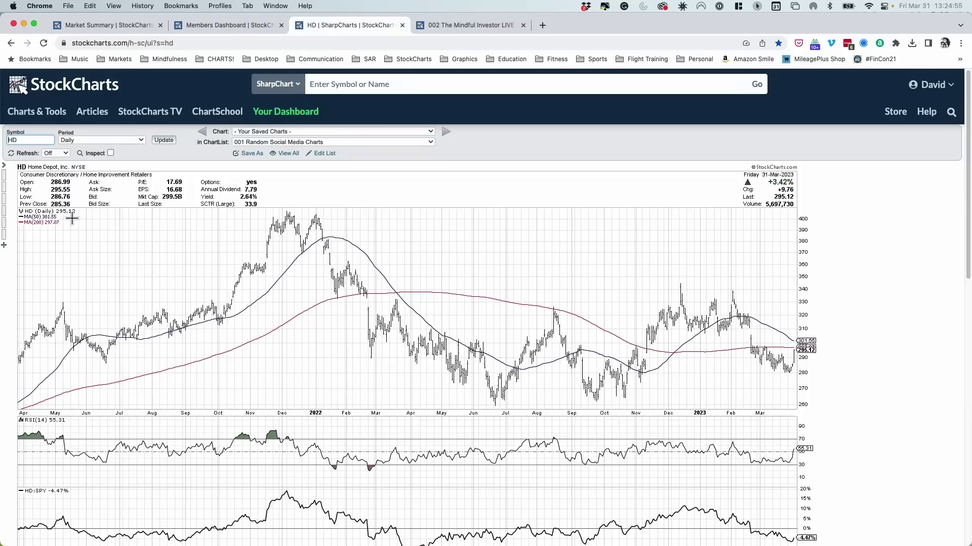
pyautogui.write('-')
pyautogui.press('Return')
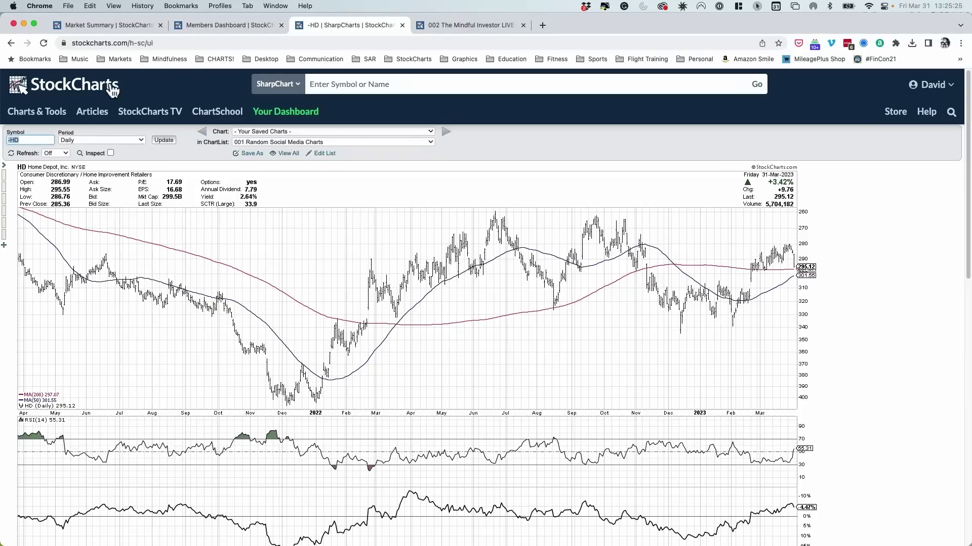
pyautogui.click(10, 43)
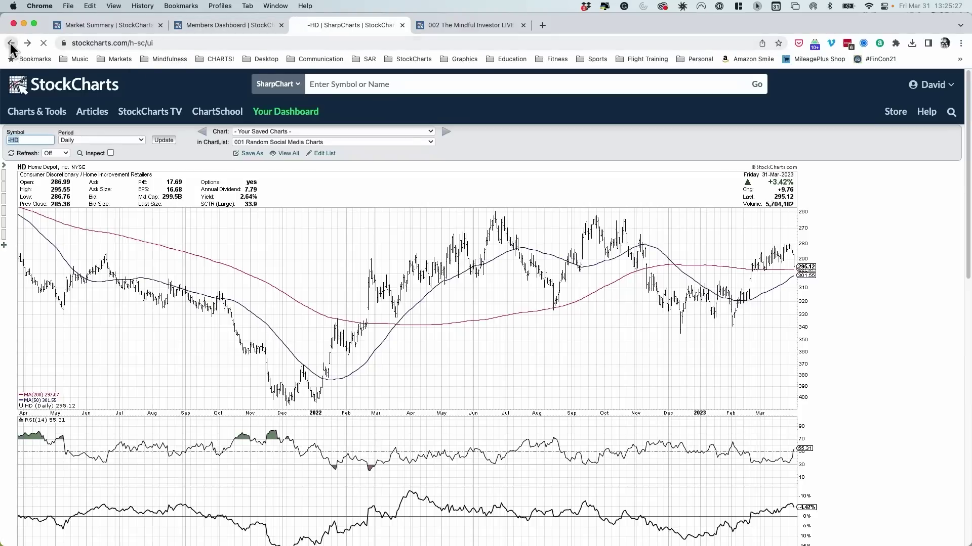
pyautogui.click(10, 44)
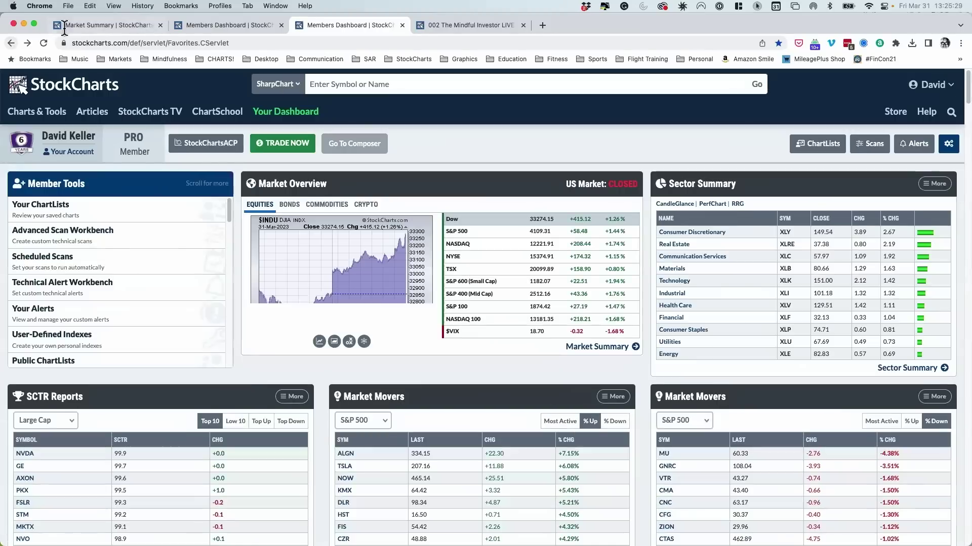
# - Open the $$HYIOAS chart and prefix its $VIX indicator symbol with '-' to invert it
pyautogui.click(463, 24)
pyautogui.click(202, 169)
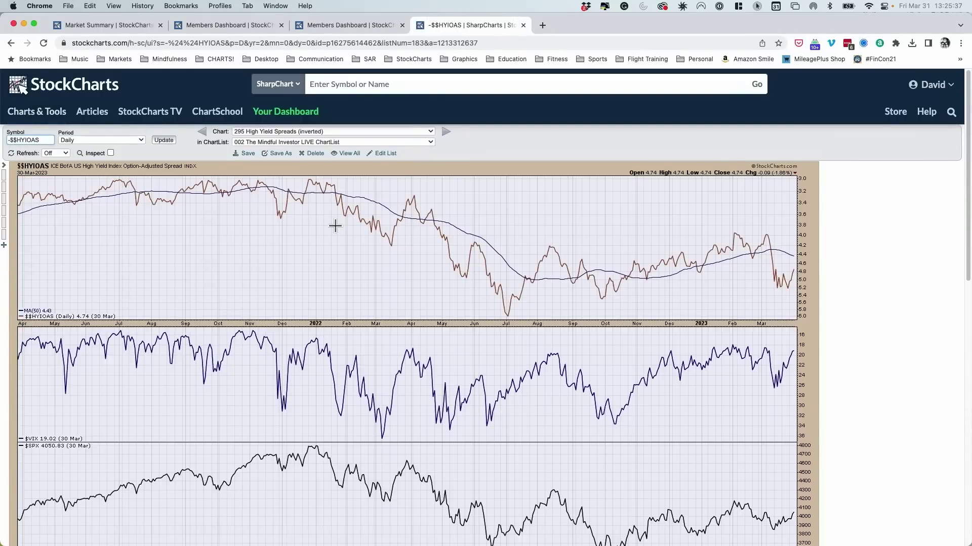
pyautogui.scroll(-10, 274, 397)
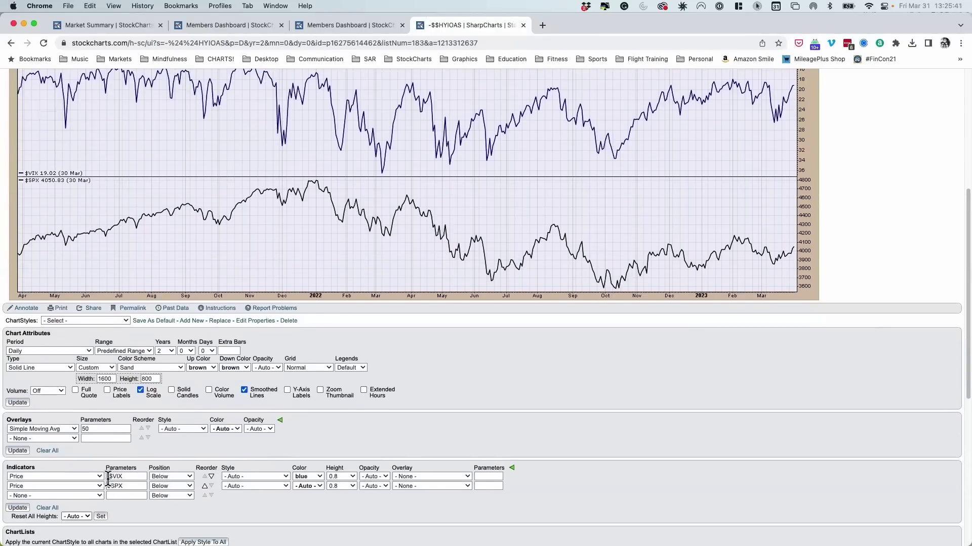
pyautogui.click(107, 476)
pyautogui.write('-')
pyautogui.scroll(4, 489, 454)
pyautogui.scroll(3, 489, 454)
pyautogui.scroll(-3, 663, 359)
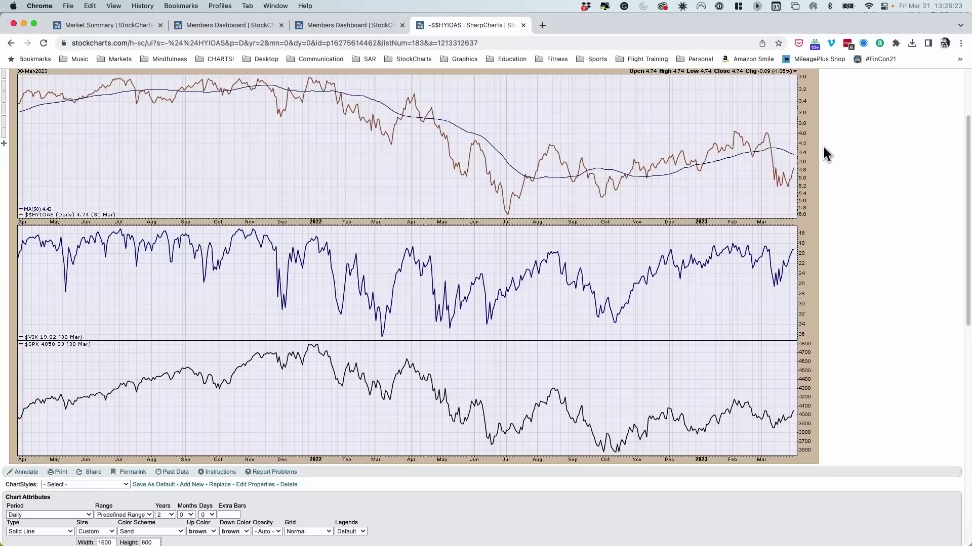
# - Review the 100 Q1 2023 Returns chart in Final Bar 3 in 3, then advance to 200 $SPX
pyautogui.click(352, 25)
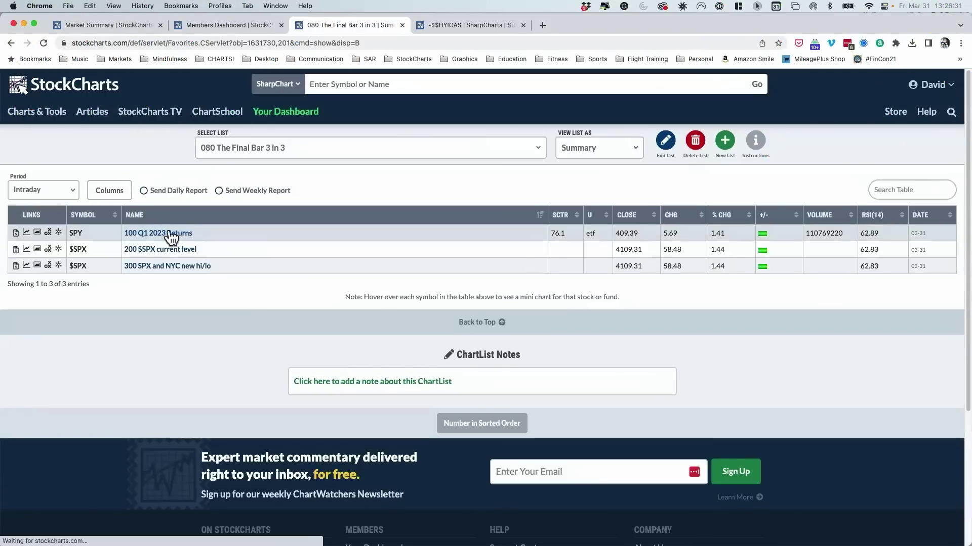
pyautogui.click(168, 235)
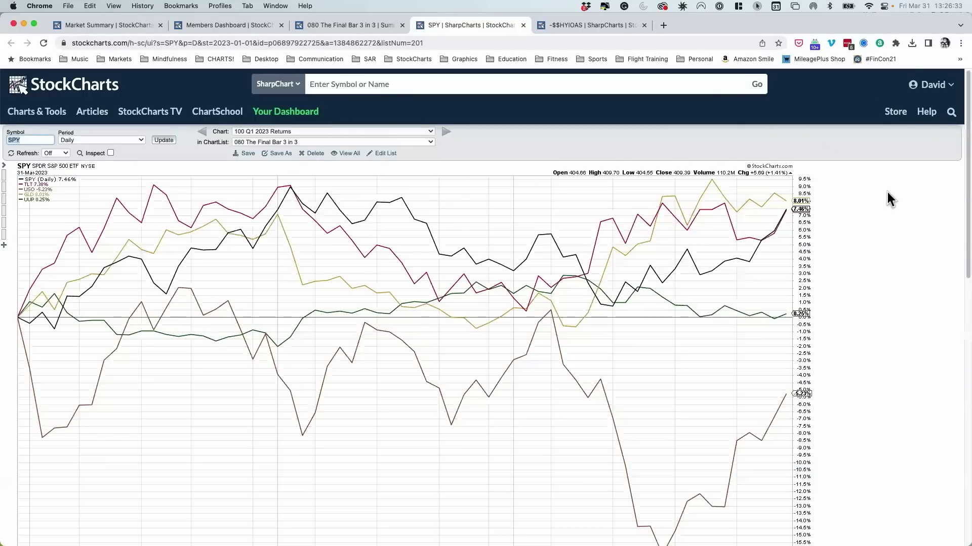
pyautogui.scroll(-2, 888, 194)
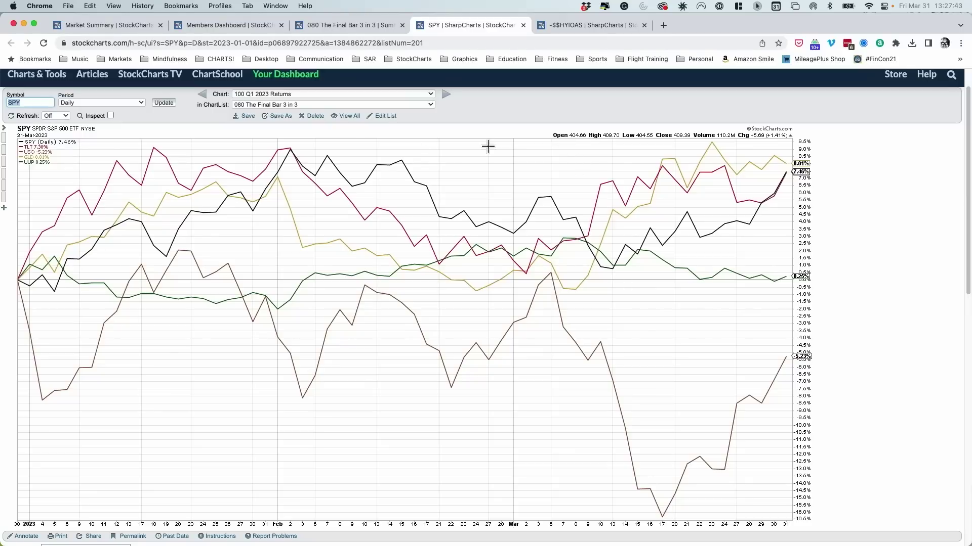
pyautogui.click(446, 96)
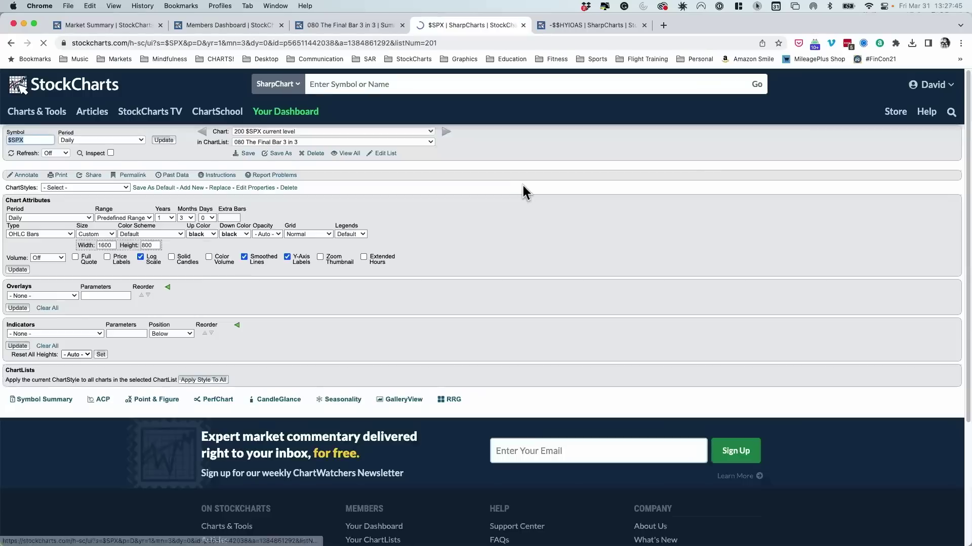
# - Review the $SPX current level chart, then advance to 300 SPX and NYC new hi/lo
pyautogui.scroll(-2, 828, 336)
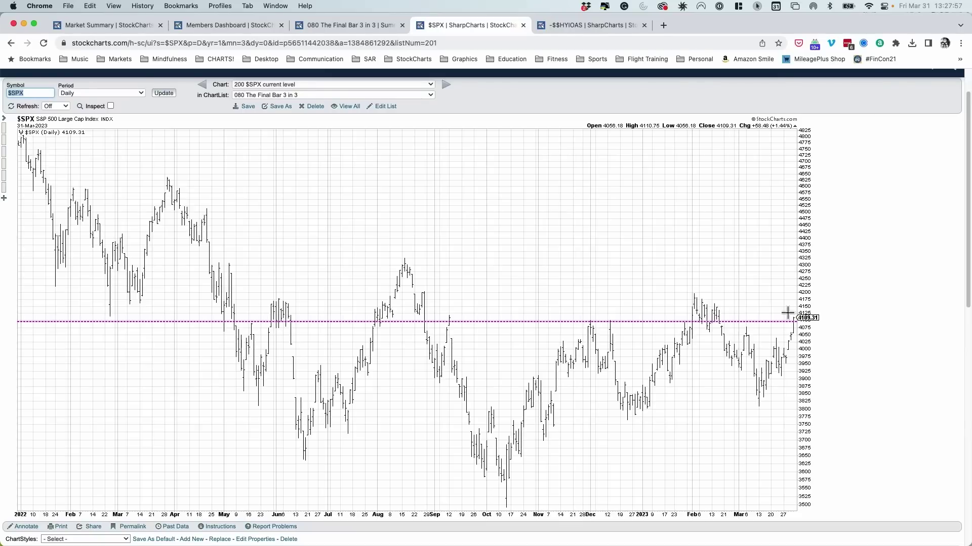
pyautogui.scroll(-1, 527, 318)
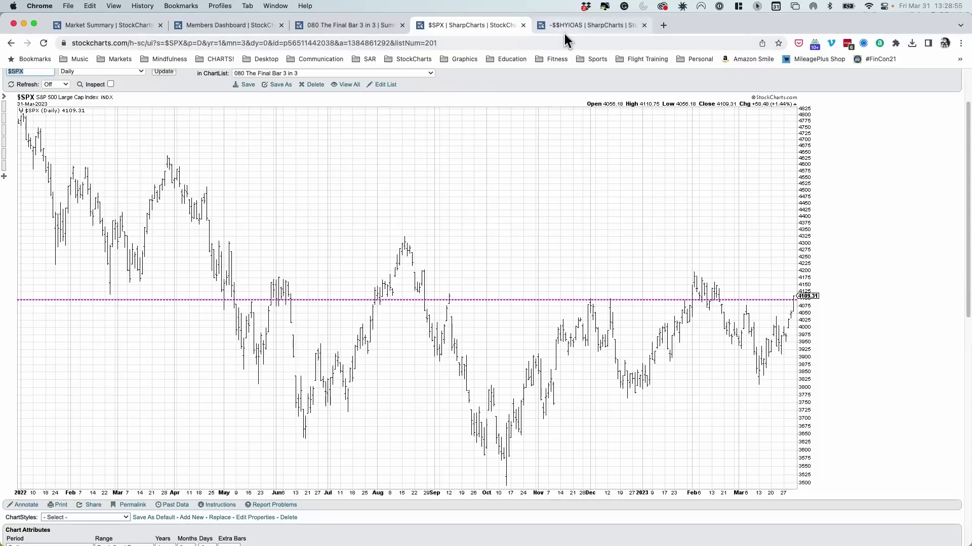
pyautogui.scroll(1, 445, 114)
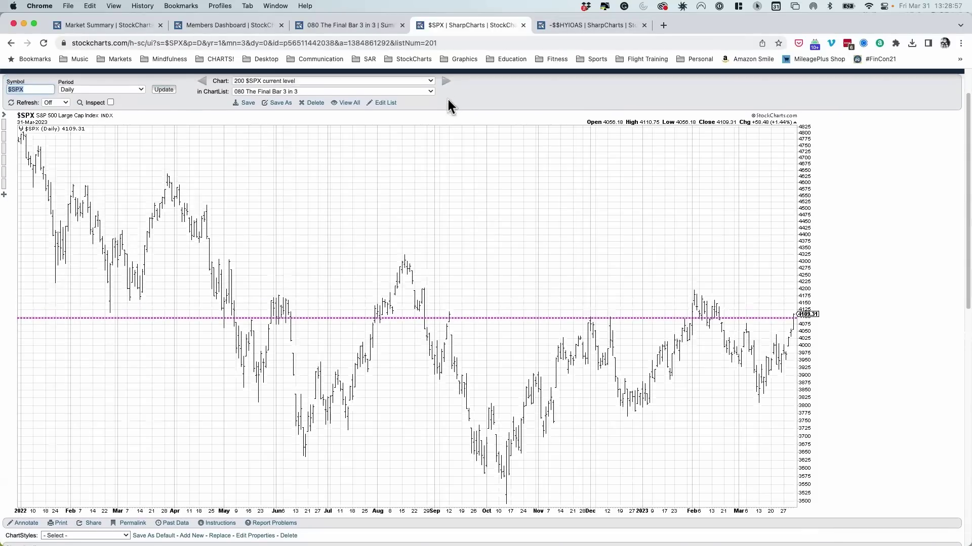
pyautogui.click(446, 81)
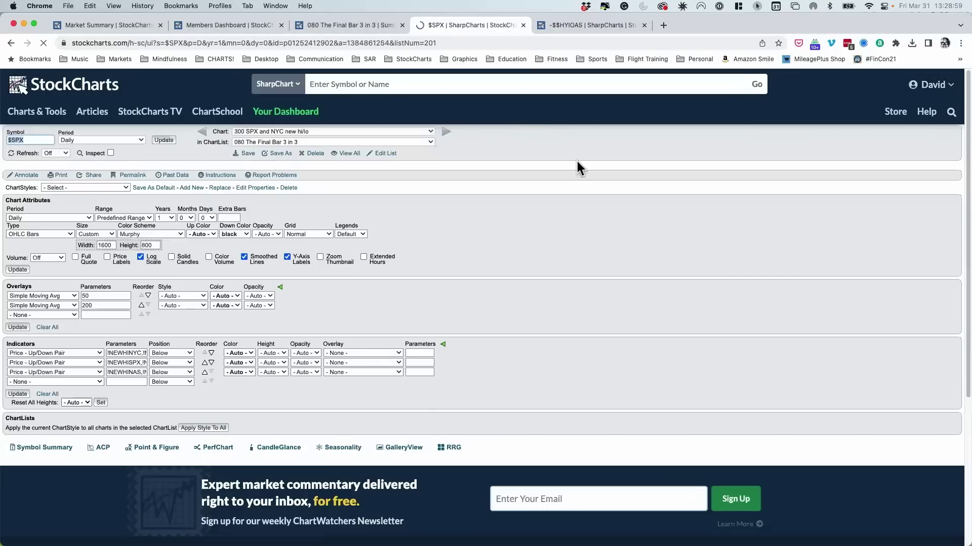